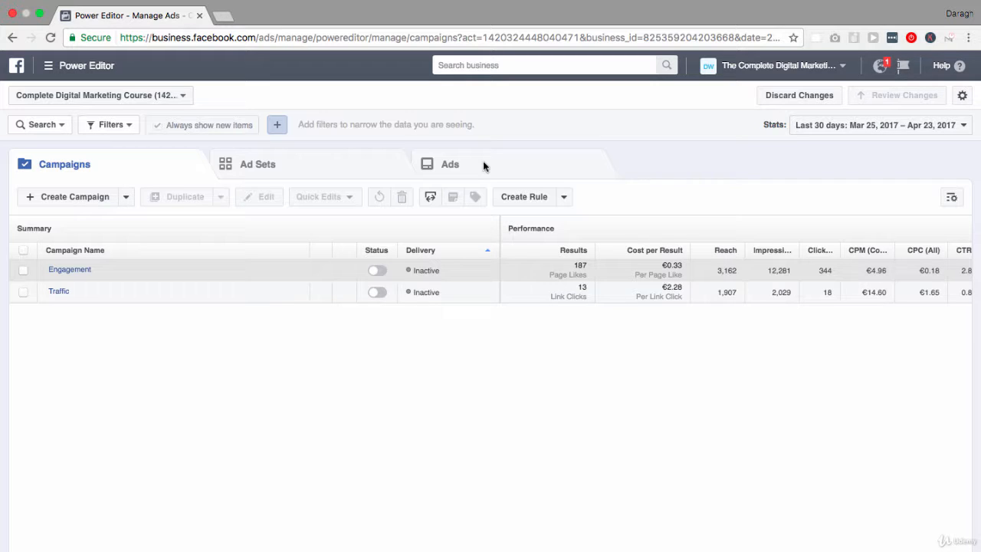
List the ad sets of the Engagement campaign and open all three of them together for bulk editing
left_click(360, 168)
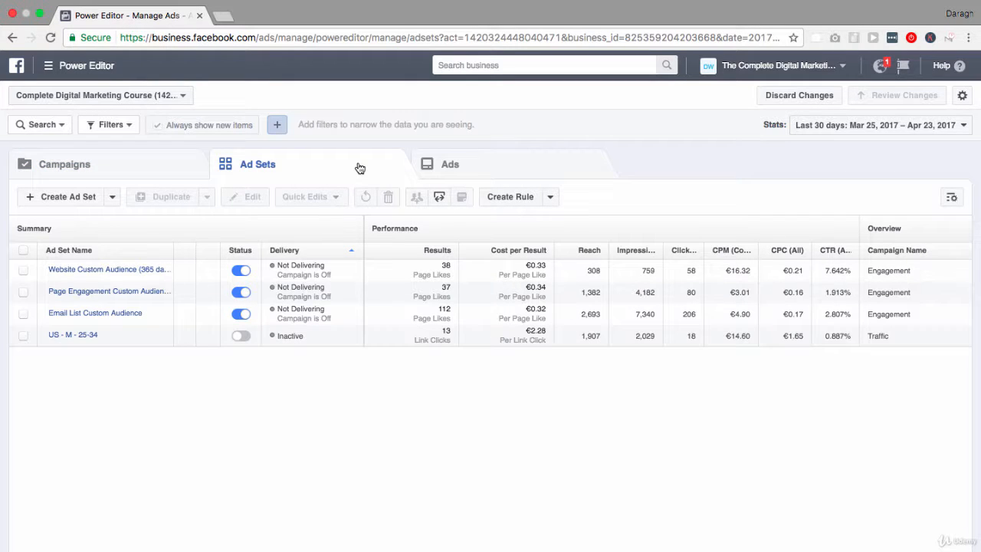
left_click(150, 169)
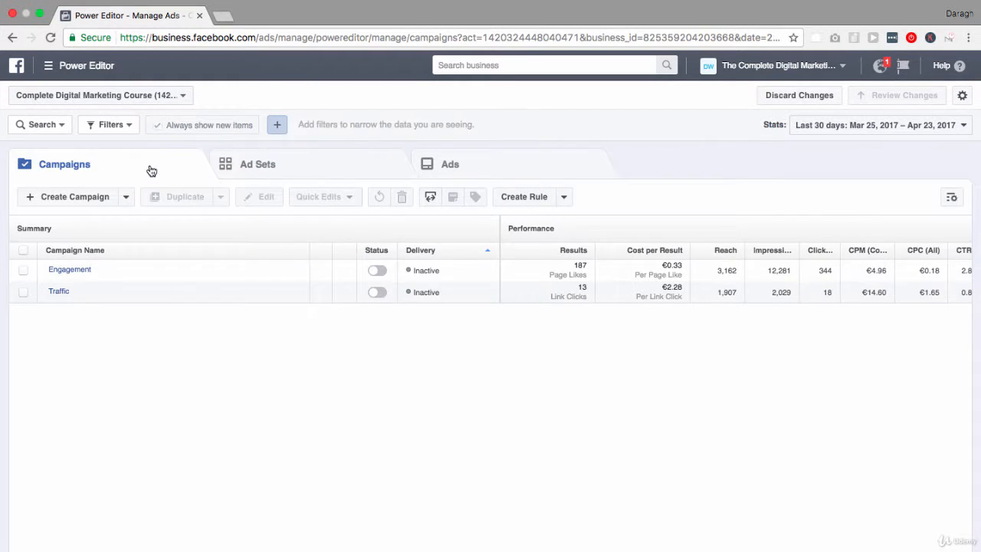
left_click(24, 272)
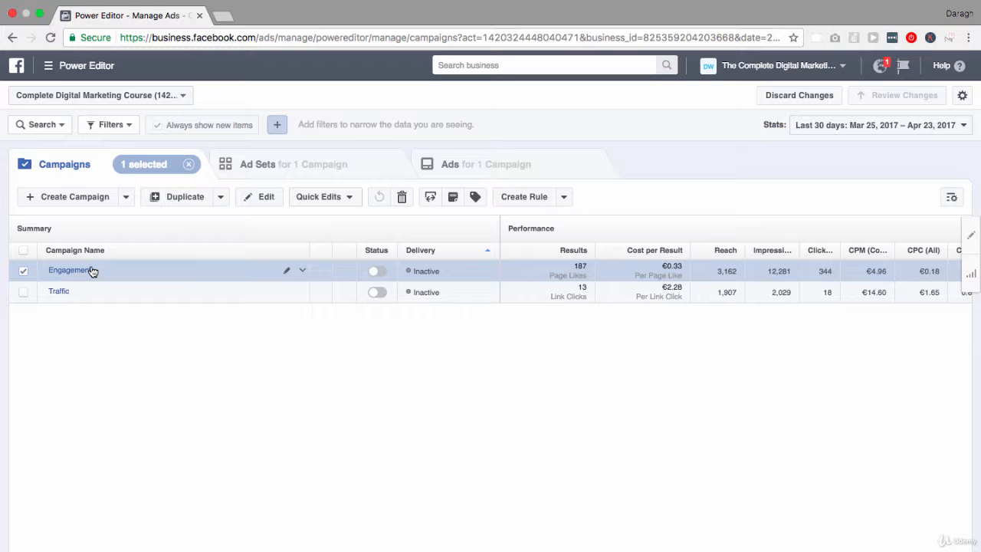
left_click(271, 171)
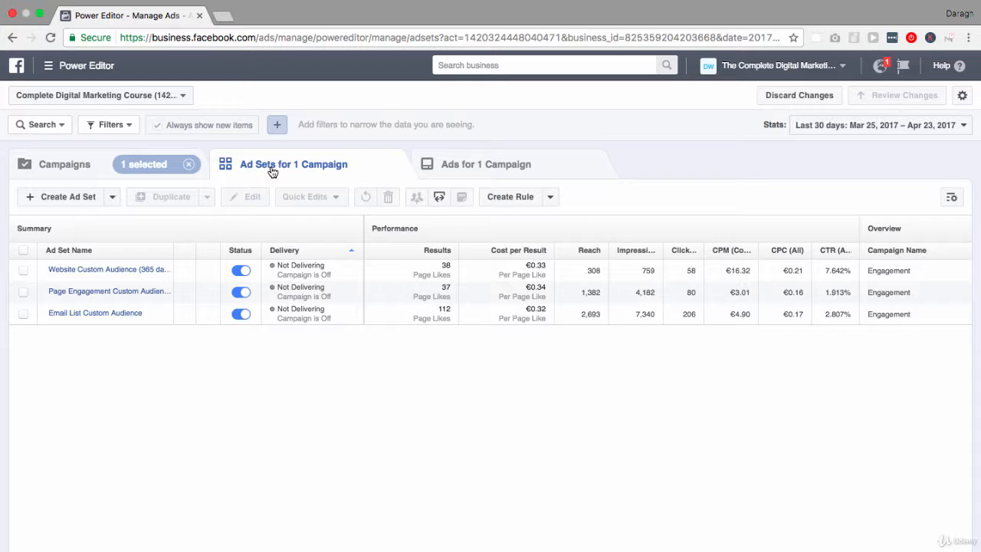
left_click(24, 252)
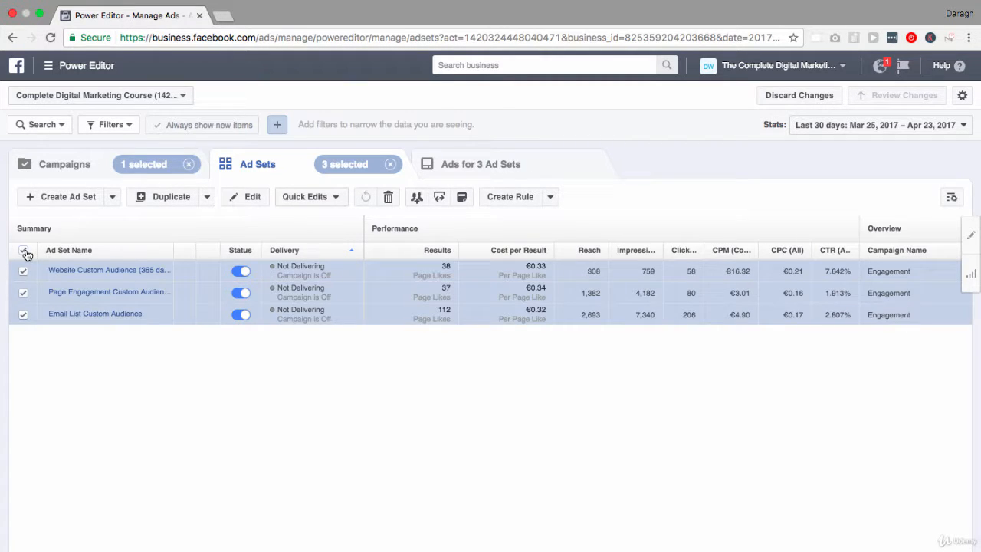
left_click(24, 293)
left_click(24, 293)
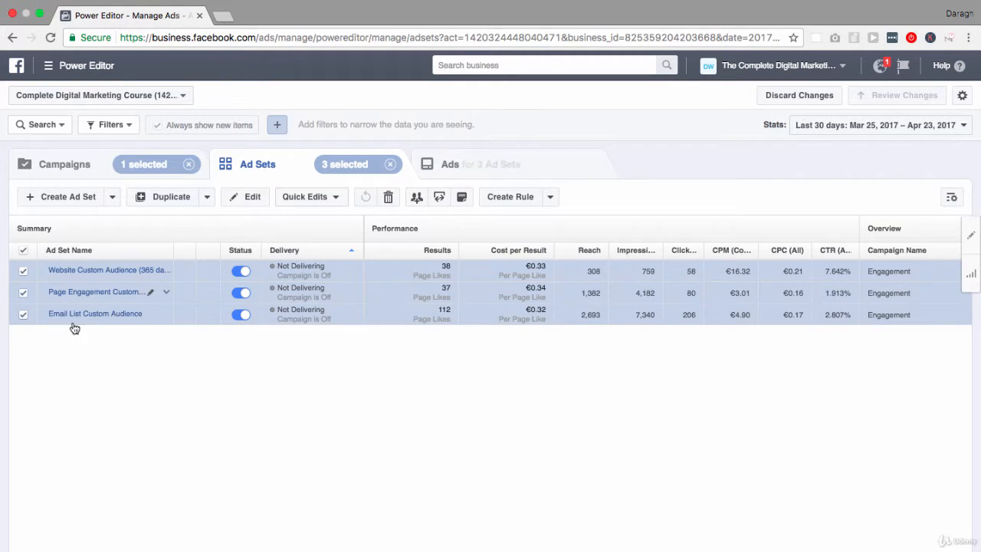
left_click(253, 198)
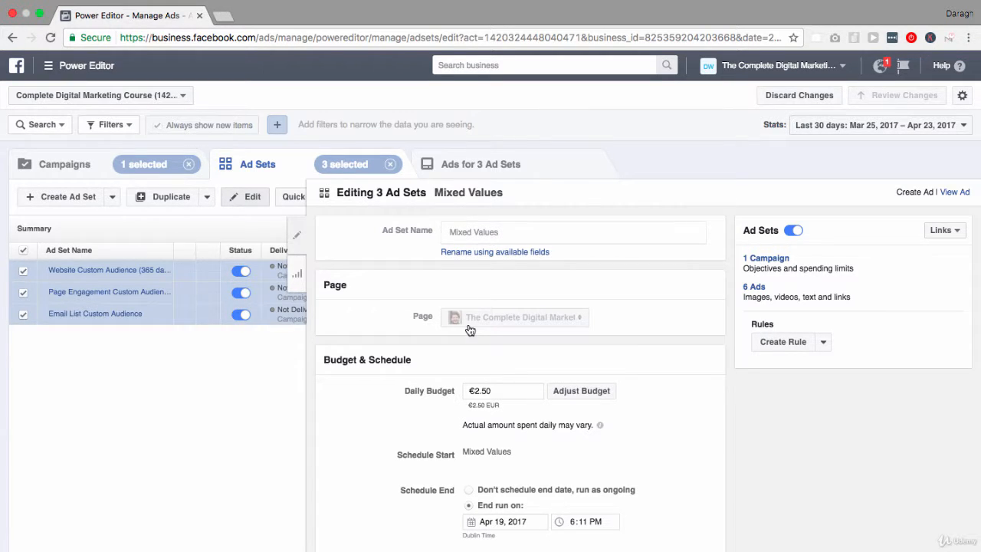
Set the audience age range of the three selected ad sets to 25 - 35
scroll(470, 330, "down", 1)
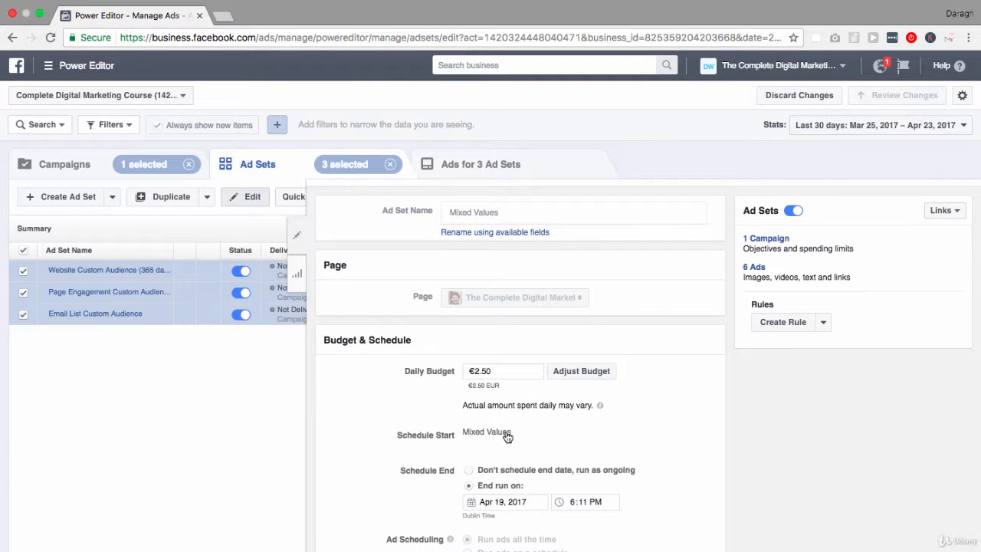
scroll(507, 437, "down", 5)
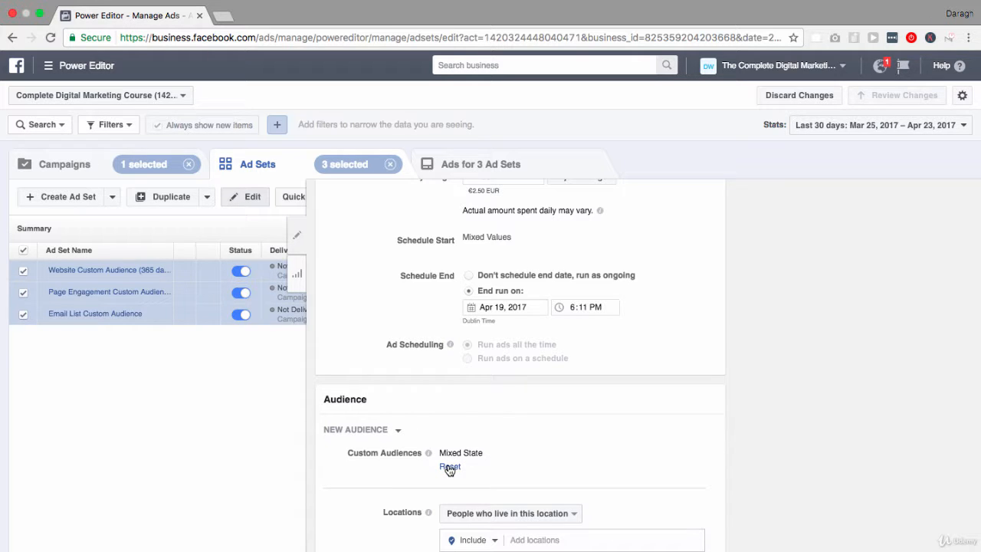
scroll(449, 470, "up", 5)
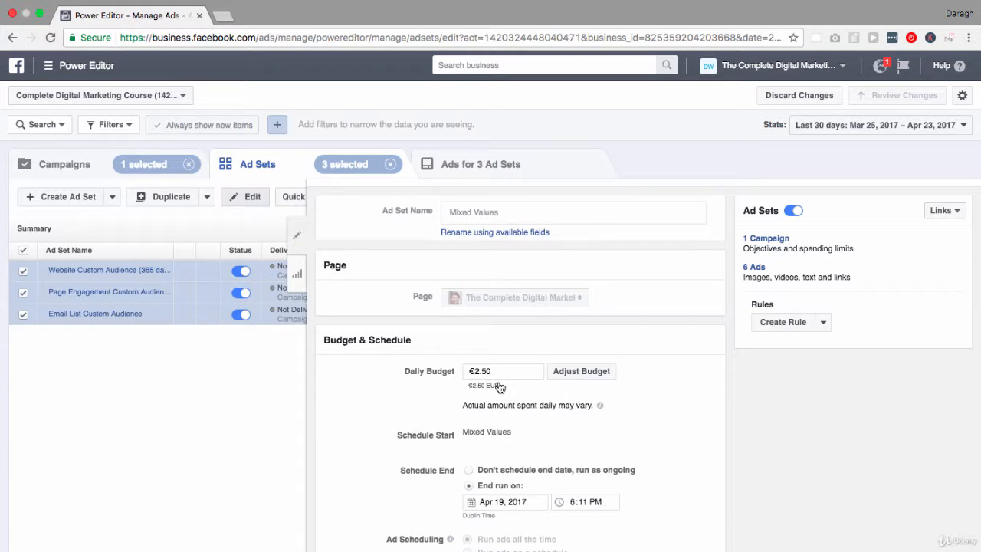
scroll(499, 387, "down", 5)
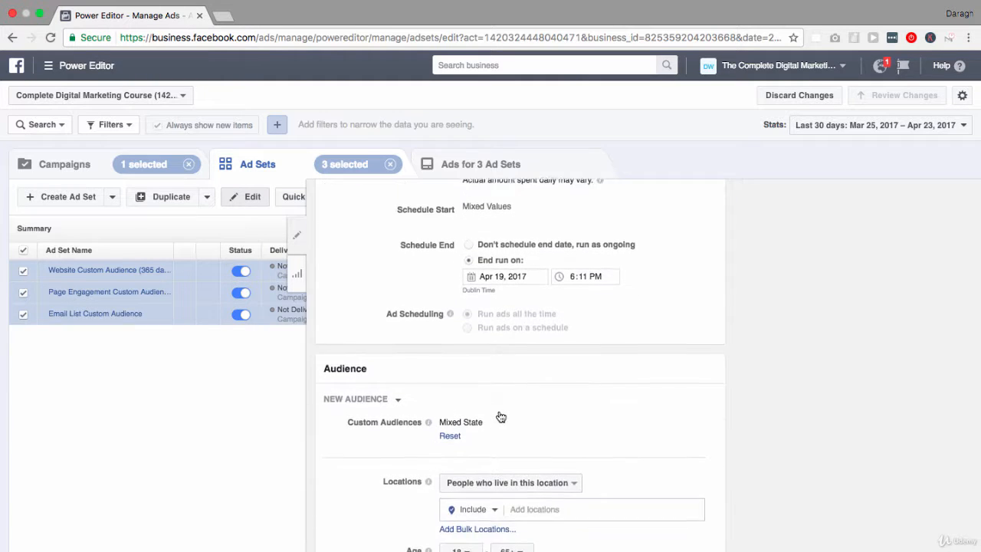
scroll(501, 417, "down", 2)
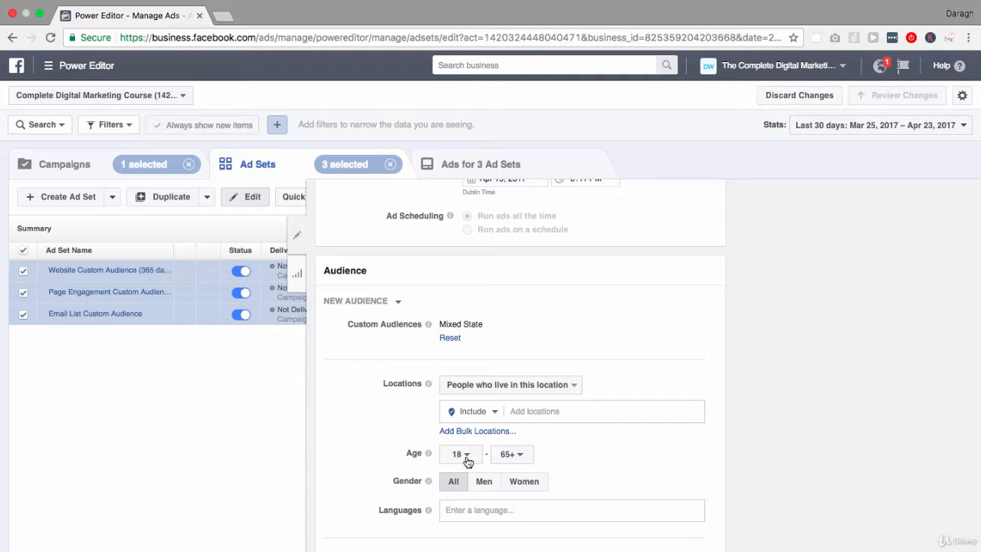
left_click(466, 457)
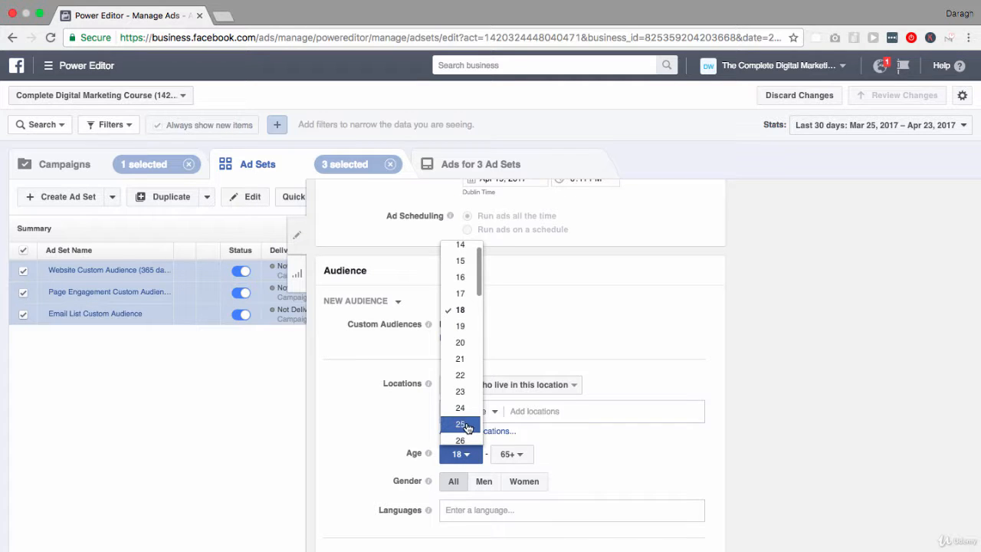
left_click(466, 428)
left_click(521, 456)
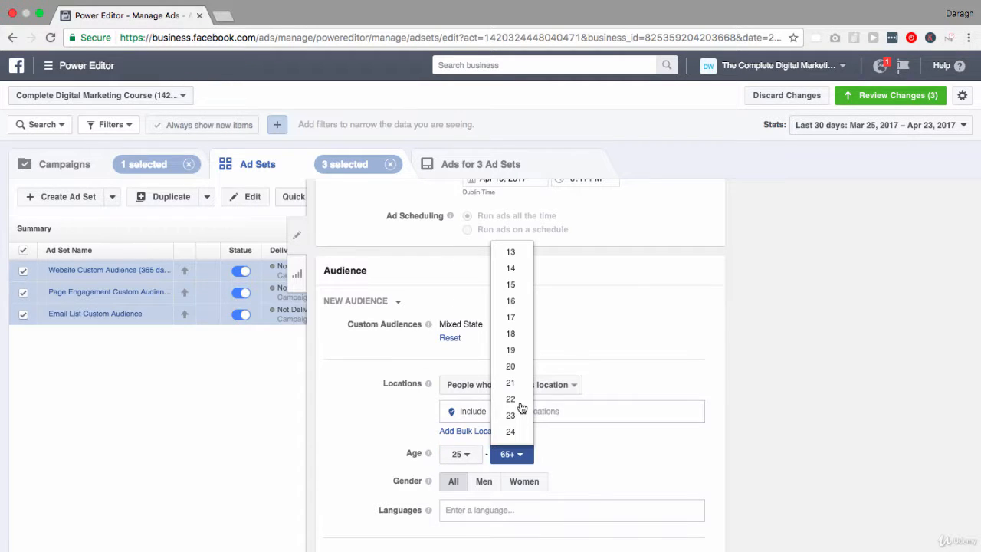
scroll(521, 407, "down", 5)
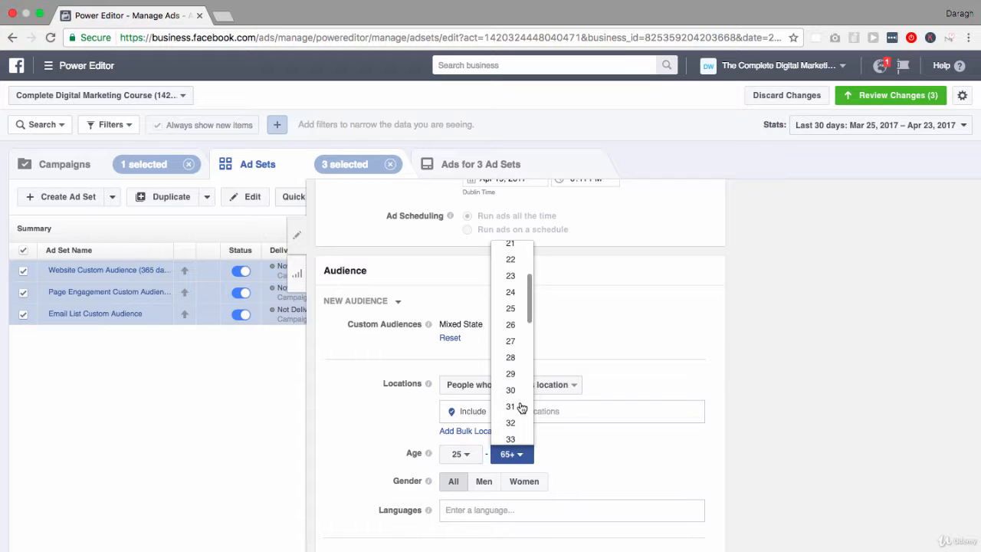
scroll(518, 414, "down", 1)
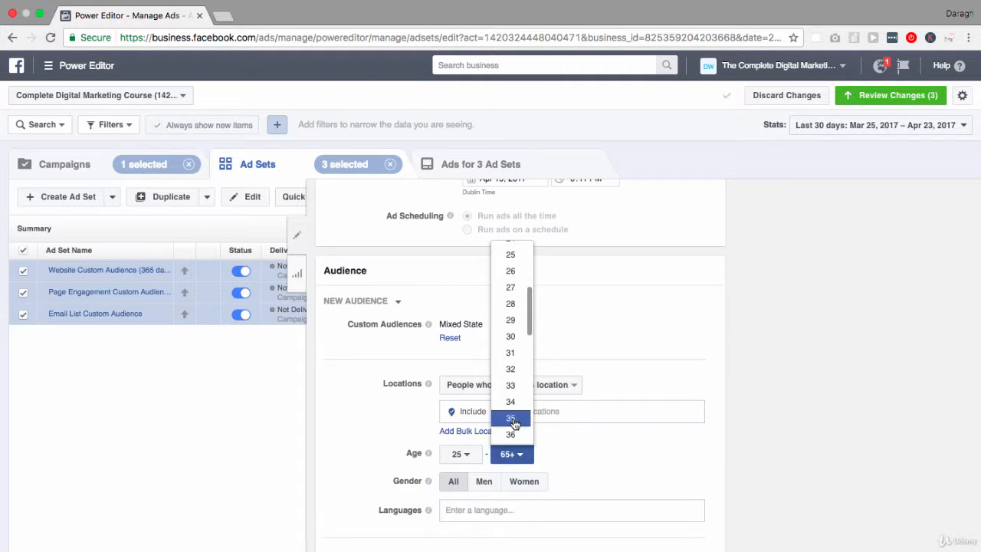
left_click(513, 417)
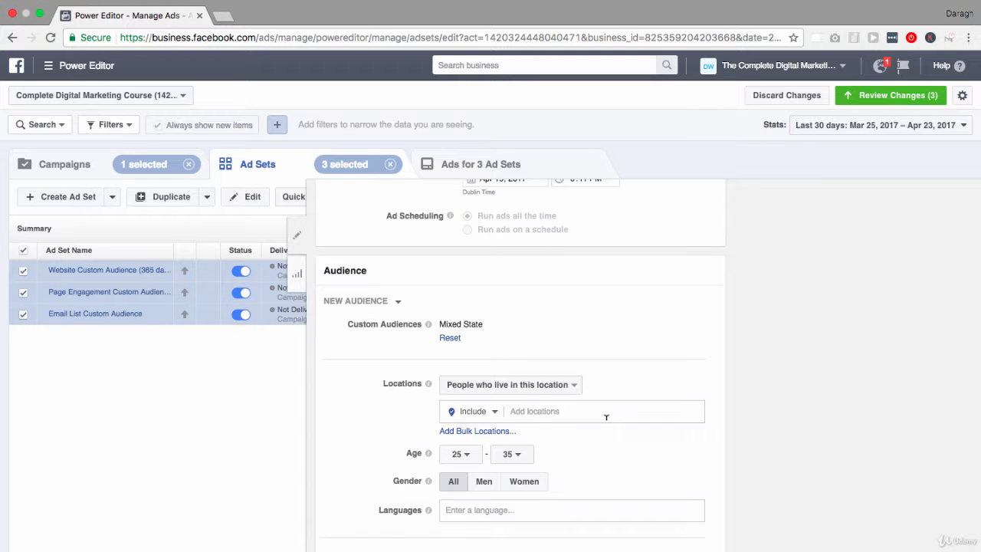
Review the pending ad set changes without applying them, and discard all unpublished changes in the account
scroll(606, 417, "up", 10)
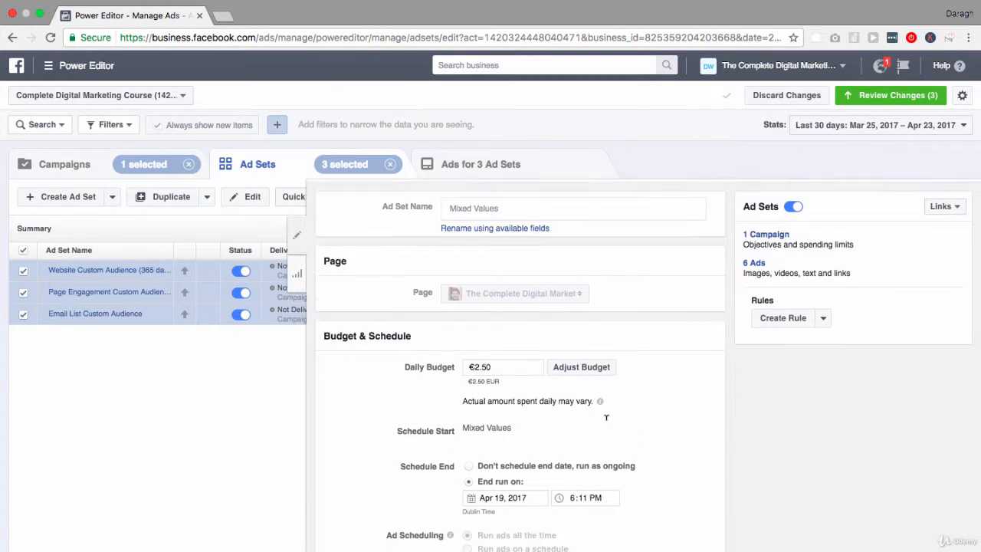
scroll(606, 418, "down", 5)
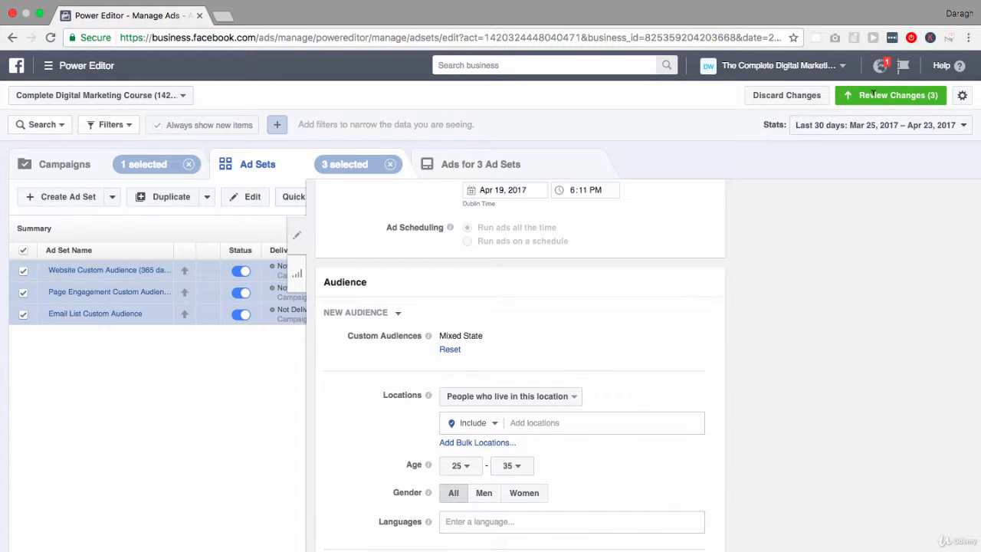
left_click(874, 95)
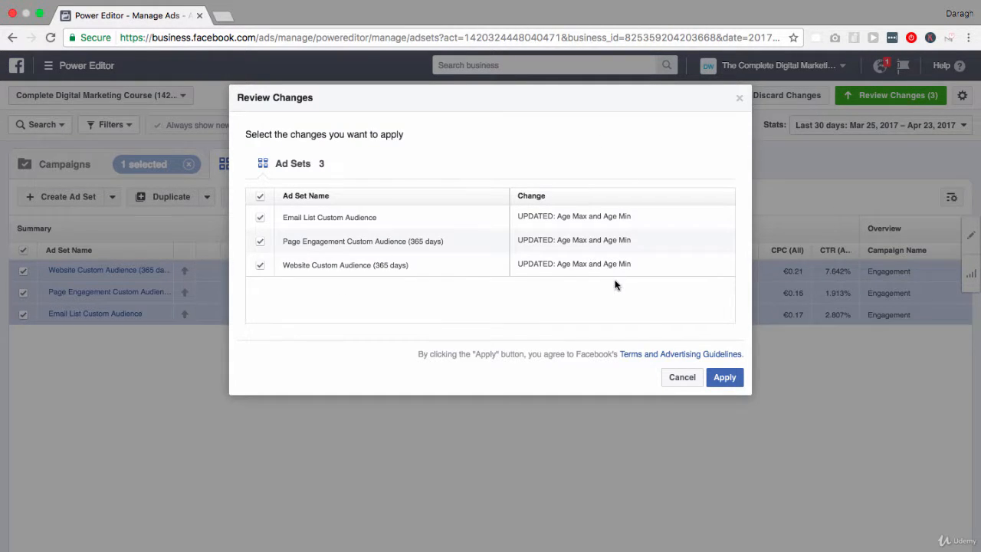
left_click(685, 377)
left_click(783, 94)
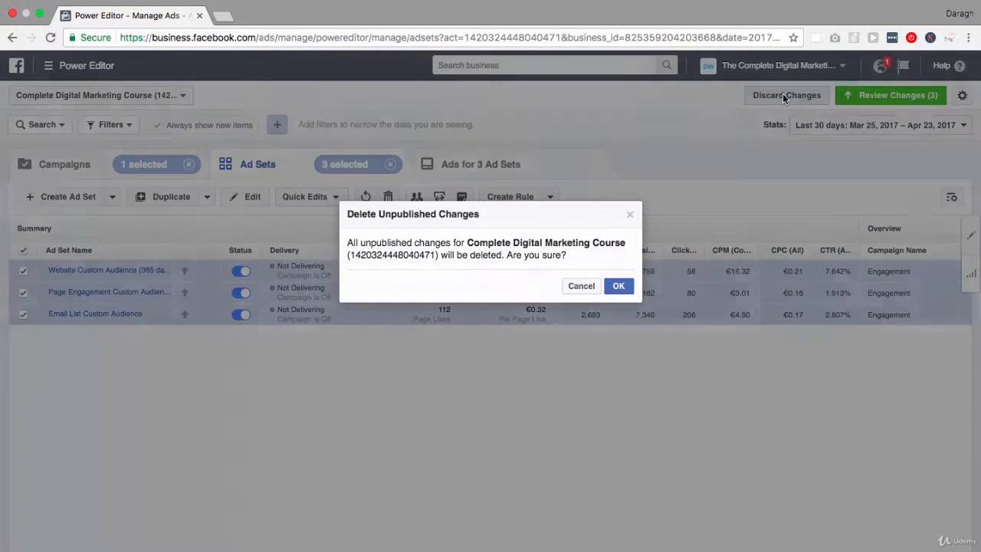
left_click(624, 286)
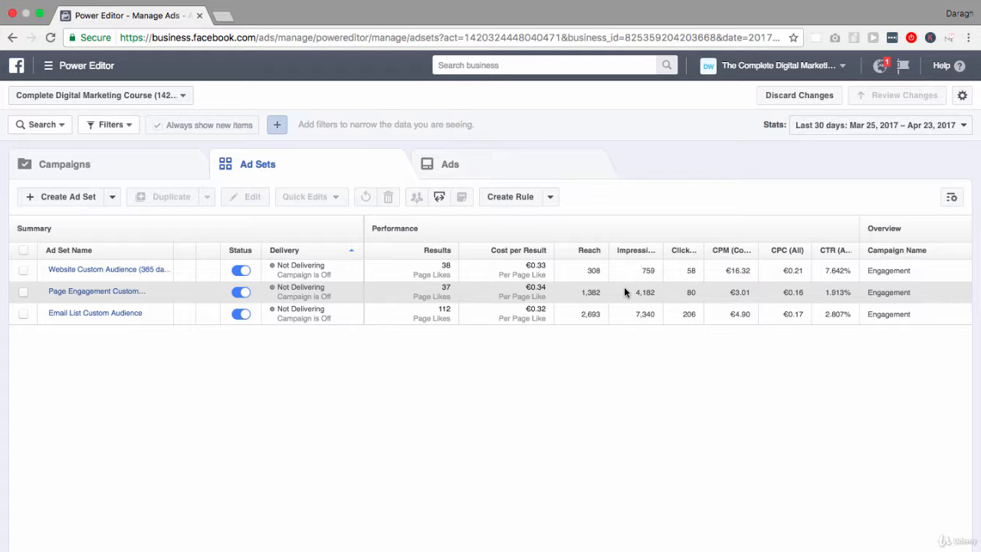
List the ads of the Engagement campaign and open all six of them together for bulk editing
left_click(529, 162)
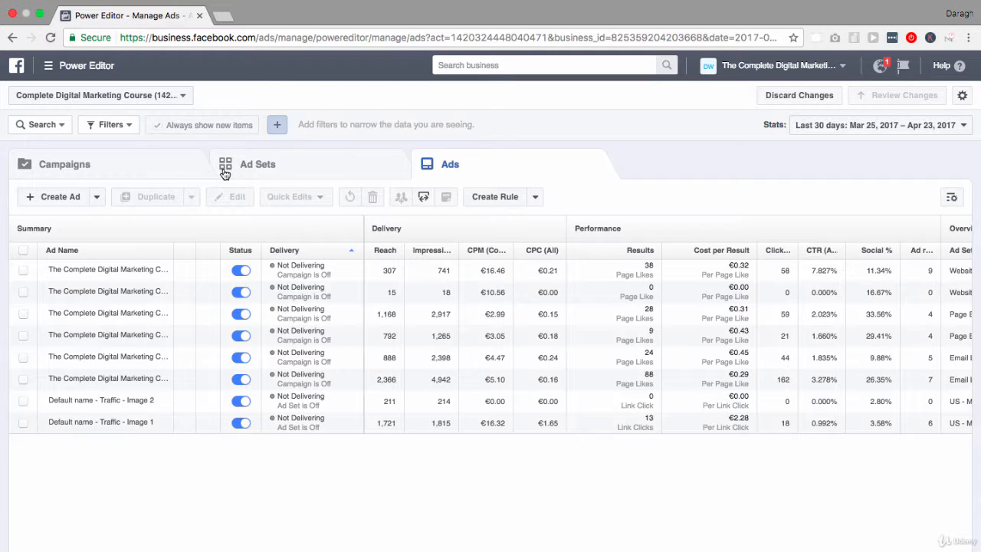
left_click(164, 171)
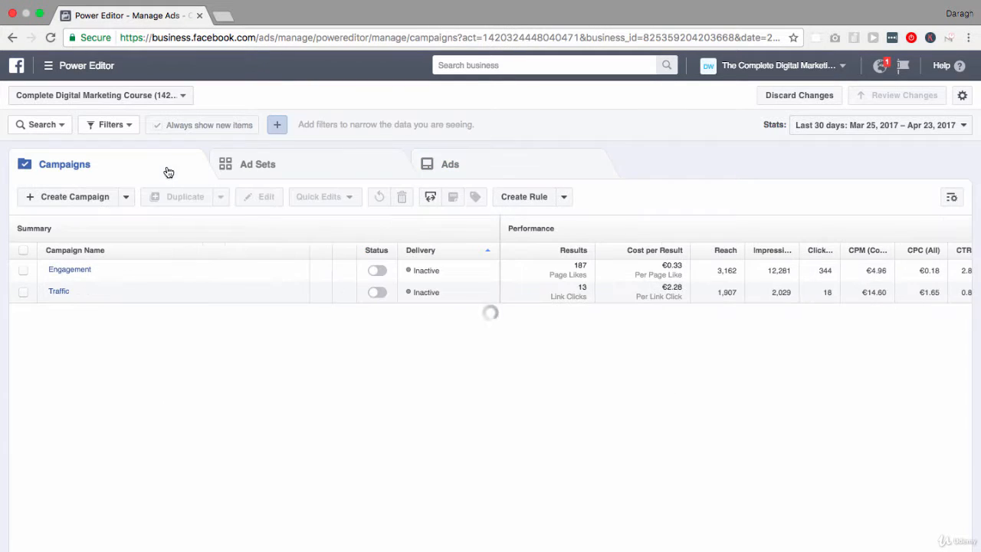
left_click(24, 271)
left_click(307, 169)
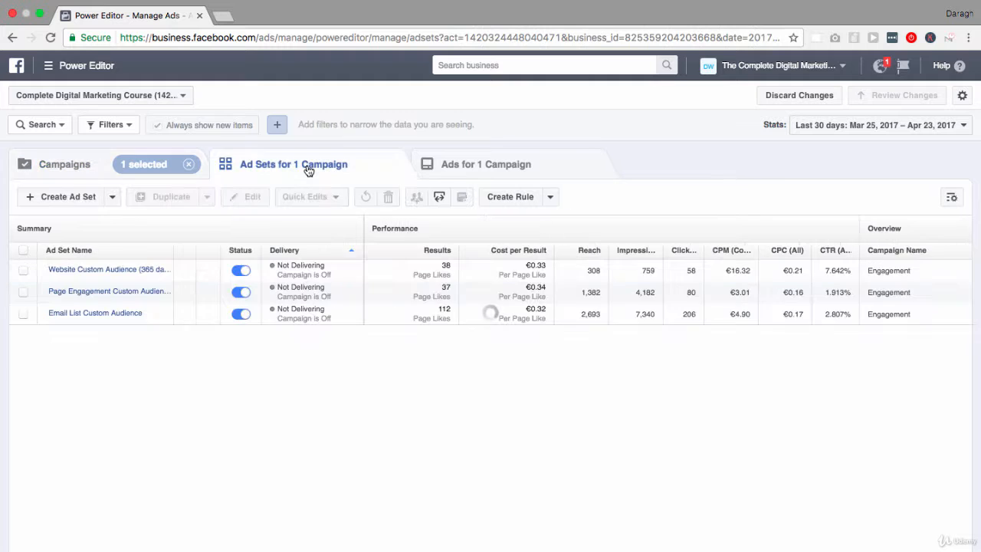
left_click(452, 163)
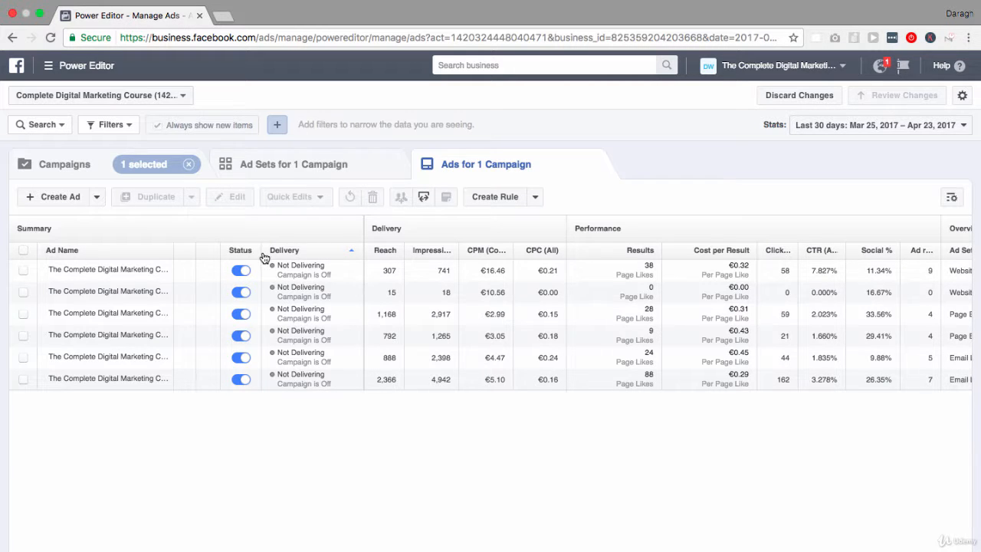
left_click(24, 251)
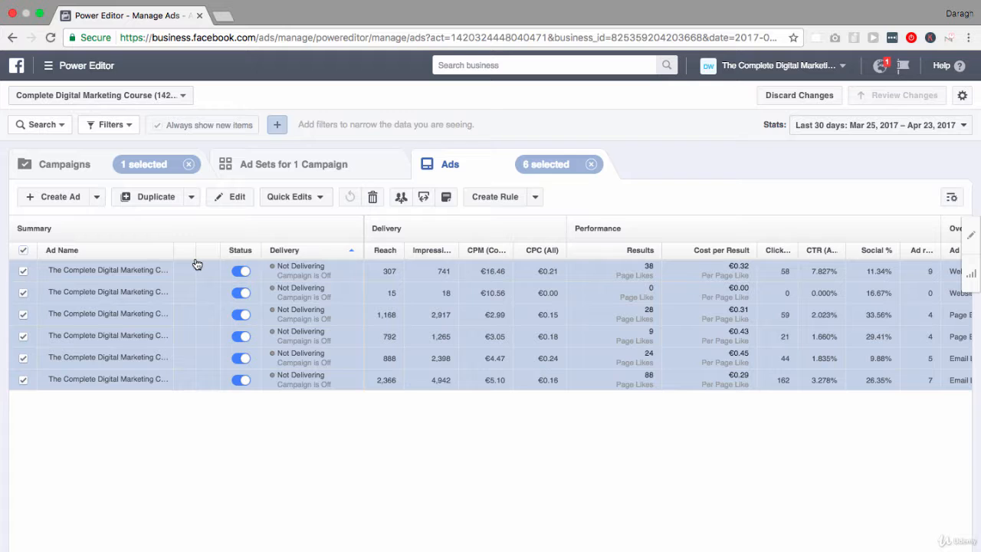
left_click(234, 199)
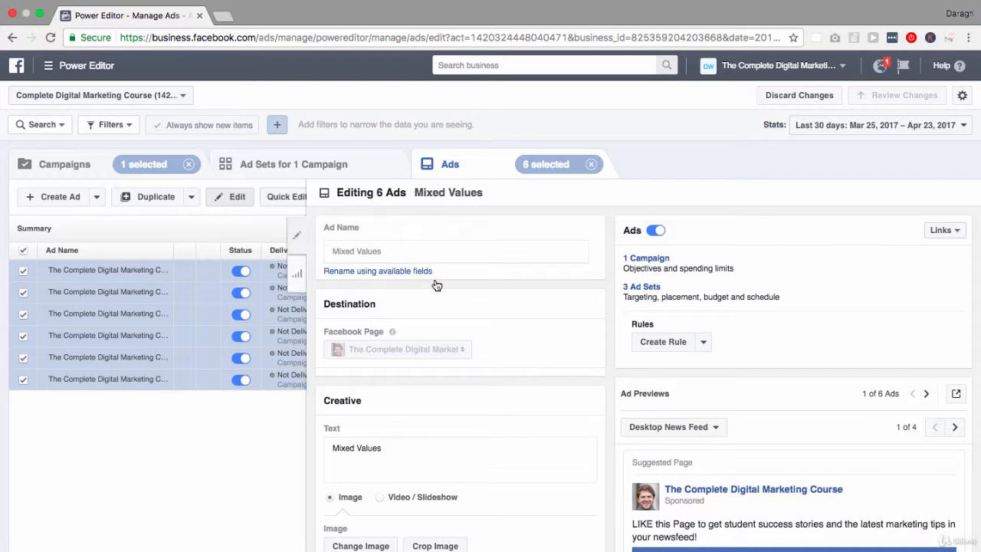
Replace the six ads' image with the 1000 × 664 celebrating team picture from the image library and review the pending changes without applying them
scroll(434, 284, "down", 5)
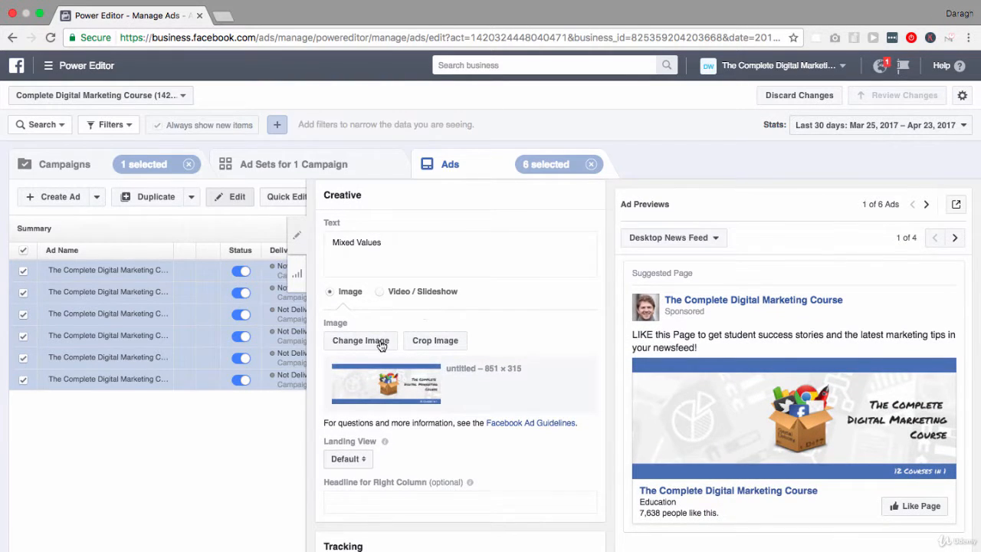
left_click(373, 346)
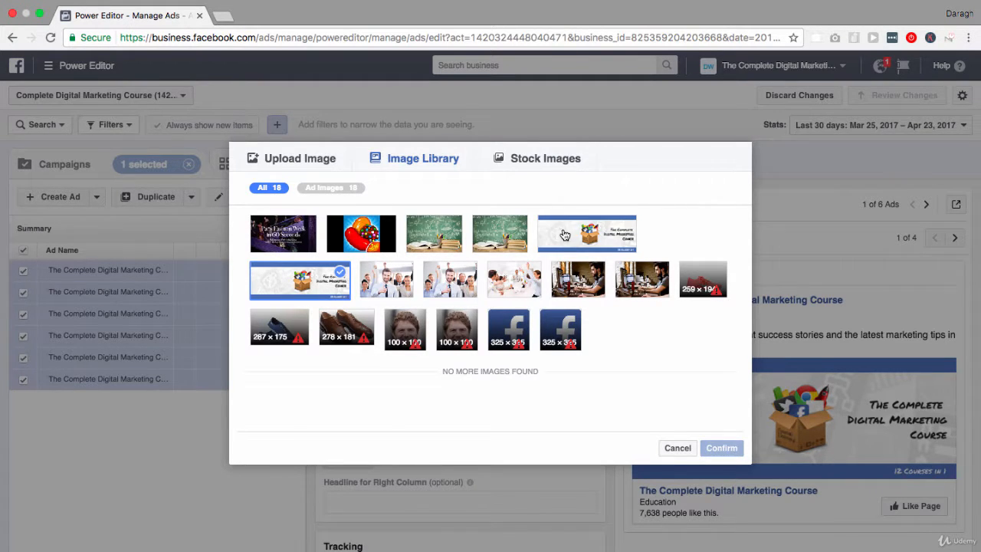
left_click(319, 163)
left_click(524, 164)
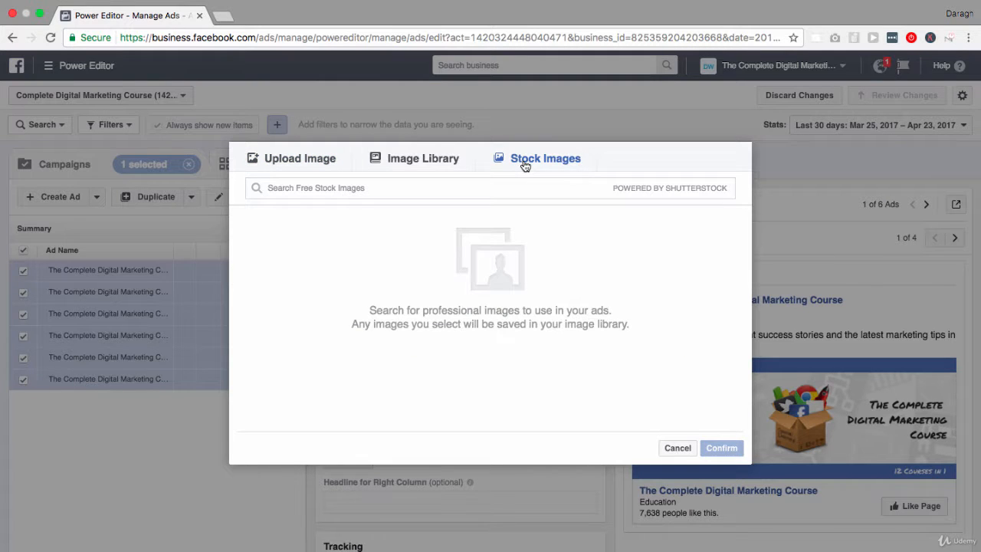
left_click(422, 161)
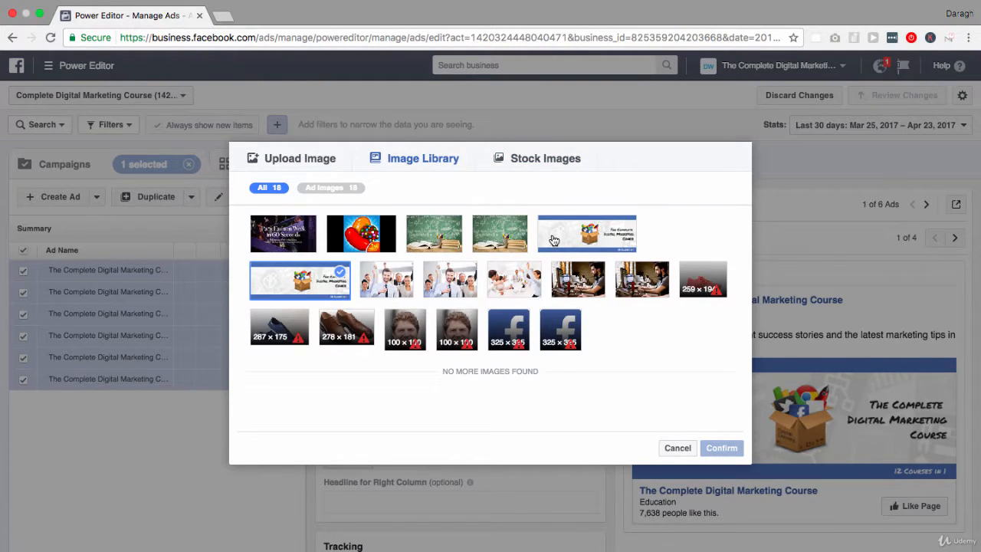
left_click(514, 279)
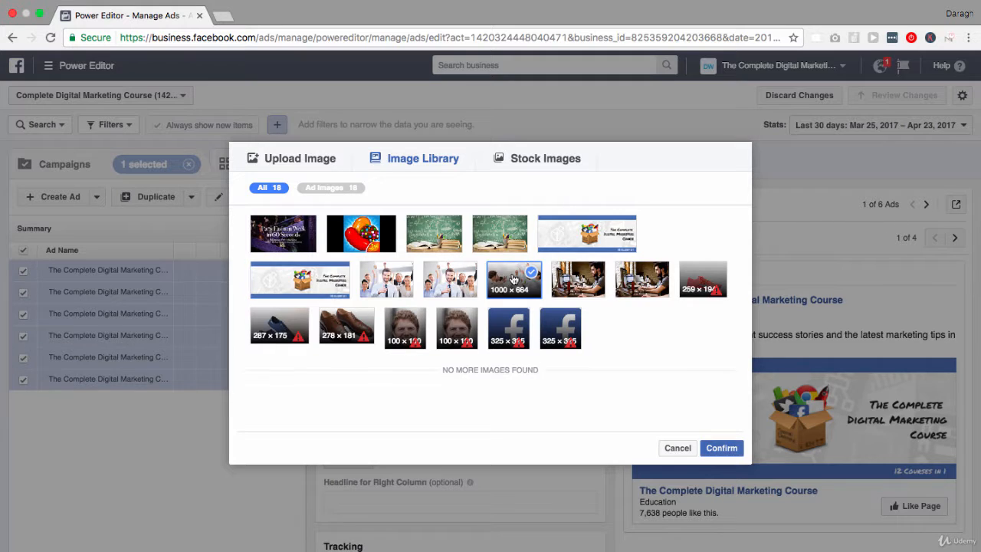
left_click(719, 448)
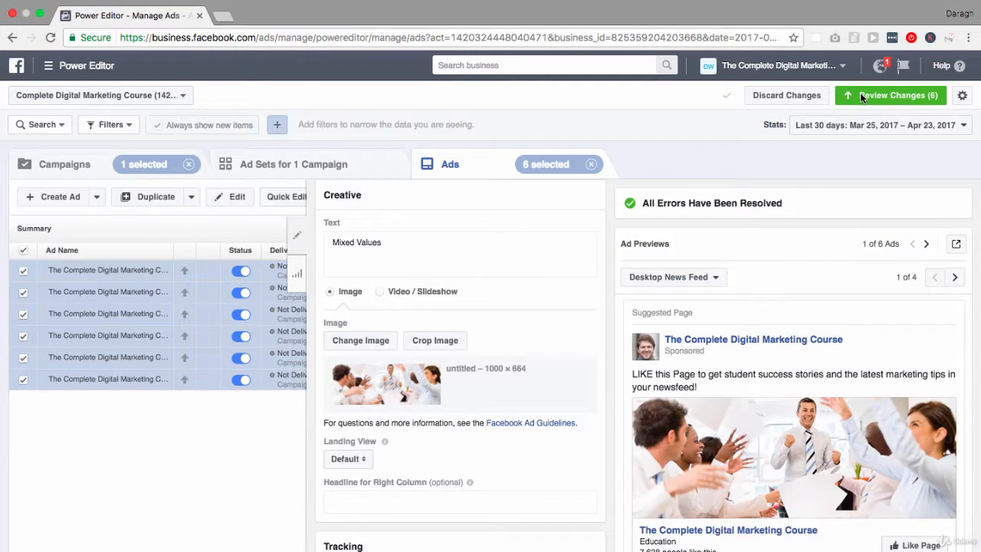
left_click(862, 97)
left_click(681, 406)
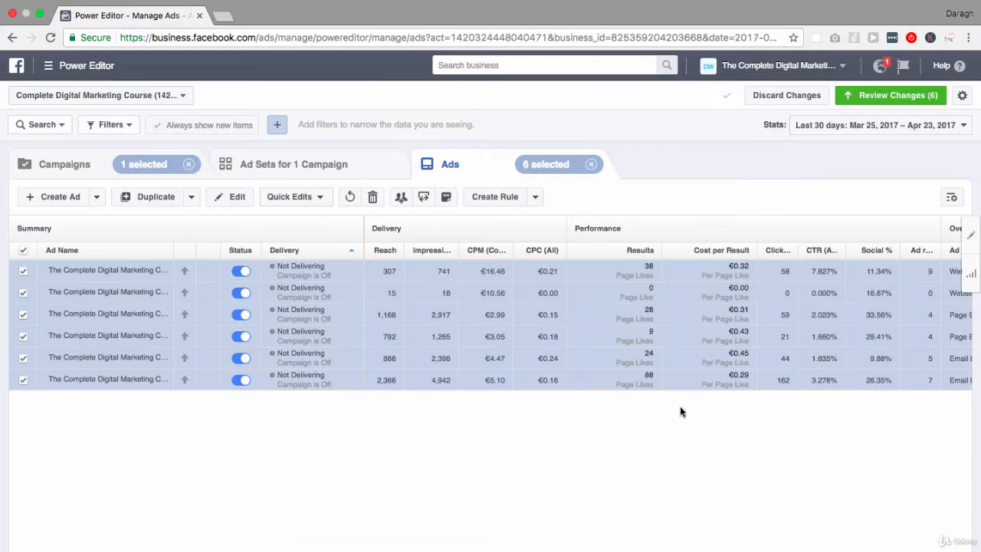
Discard all unpublished ad changes for the Complete Digital Marketing Course account
left_click(786, 97)
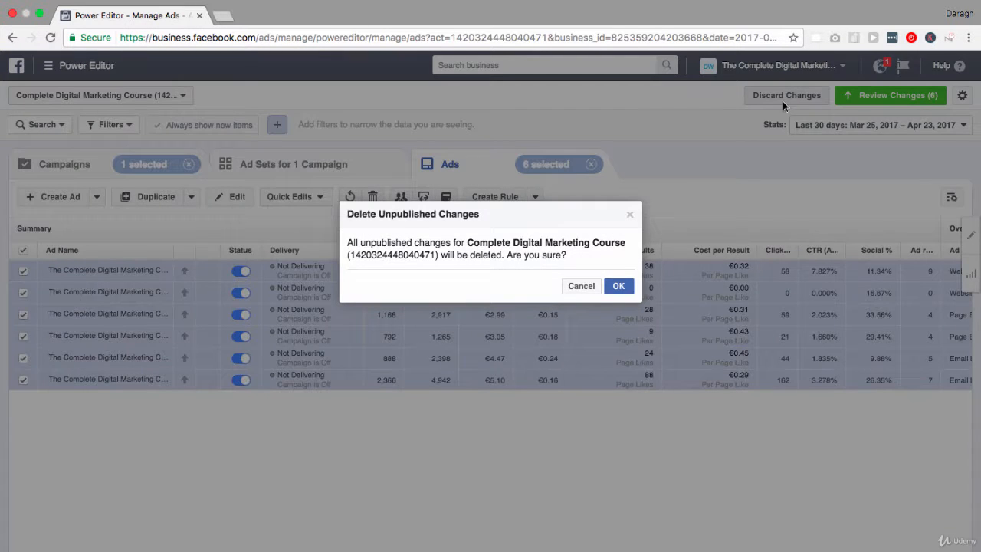
left_click(619, 287)
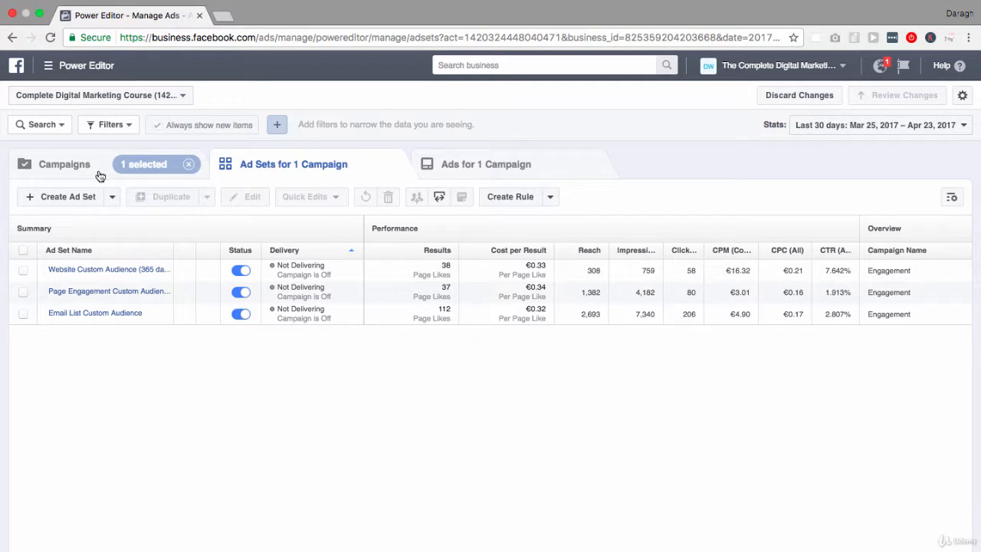
Export all three ad sets of the Engagement campaign and widen the exported CSV's window in Excel
left_click(23, 250)
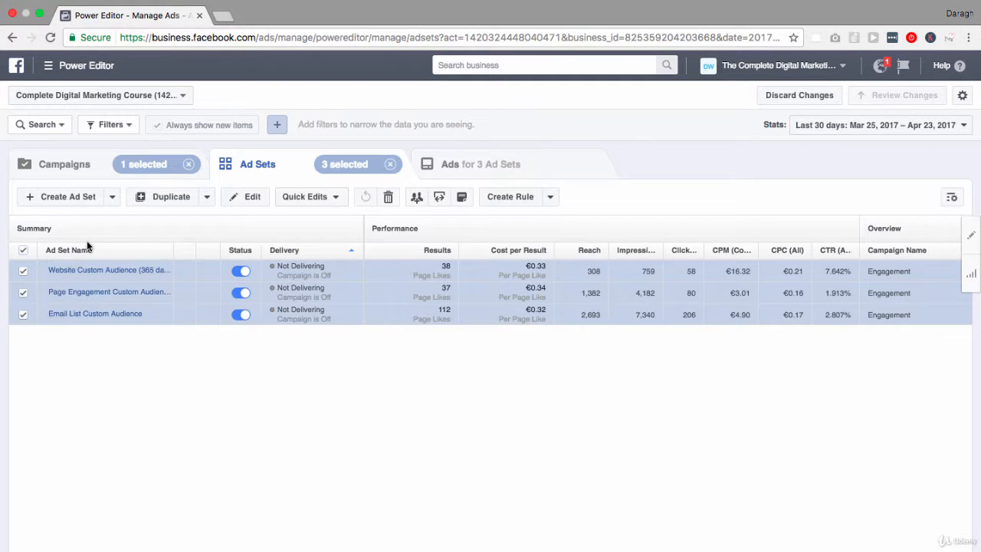
left_click(440, 198)
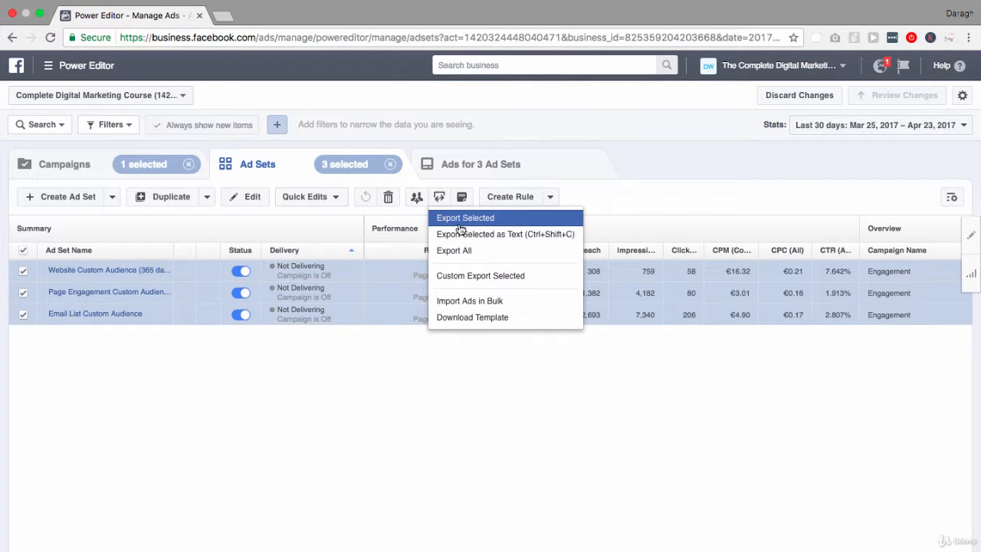
left_click(458, 220)
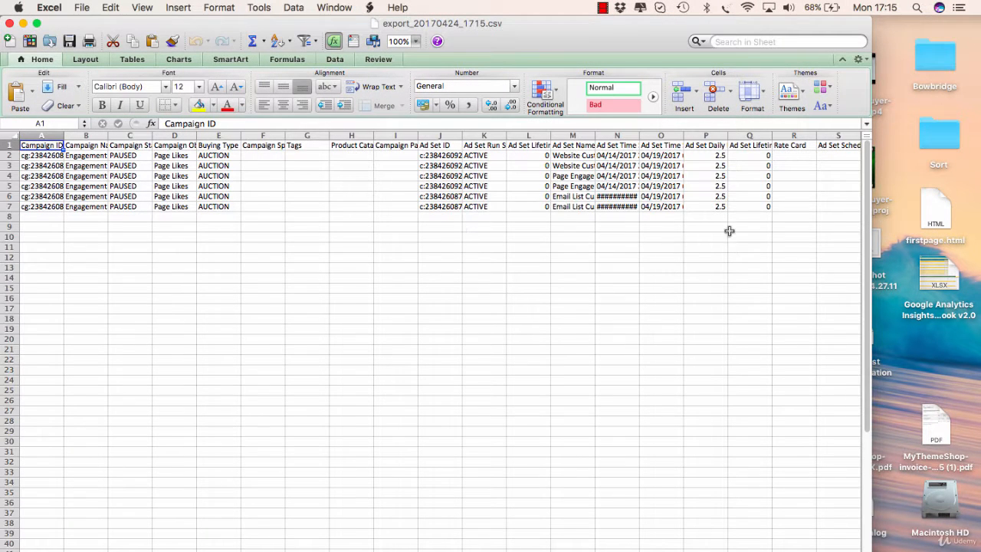
double_click(979, 265)
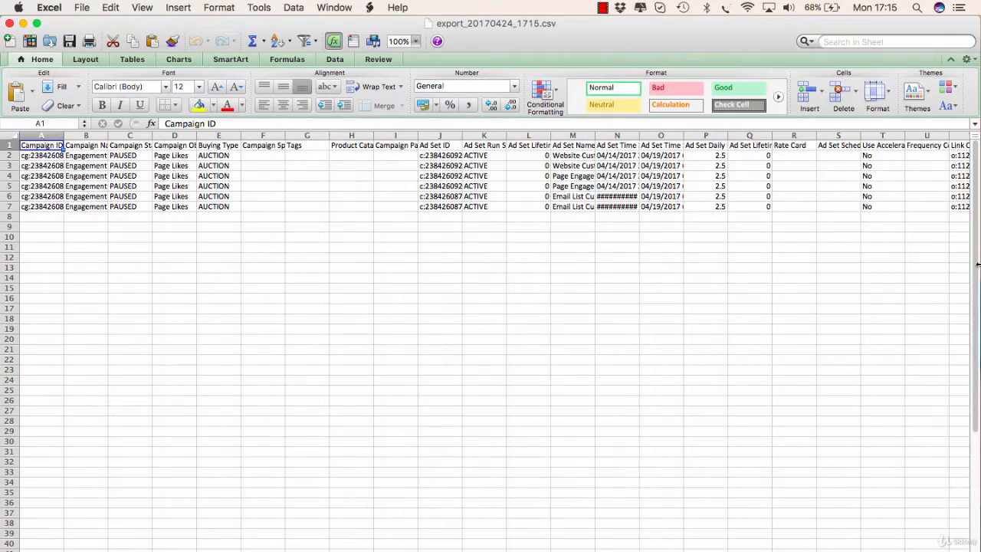
Set the campaign status to ACTIVE in all six exported rows, C2 to C7
left_click(124, 156)
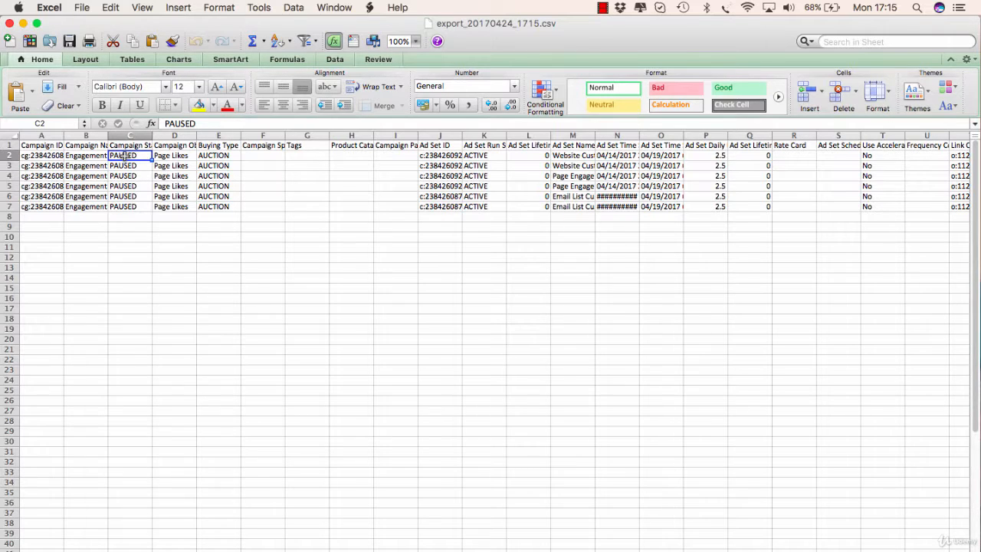
left_click(197, 119)
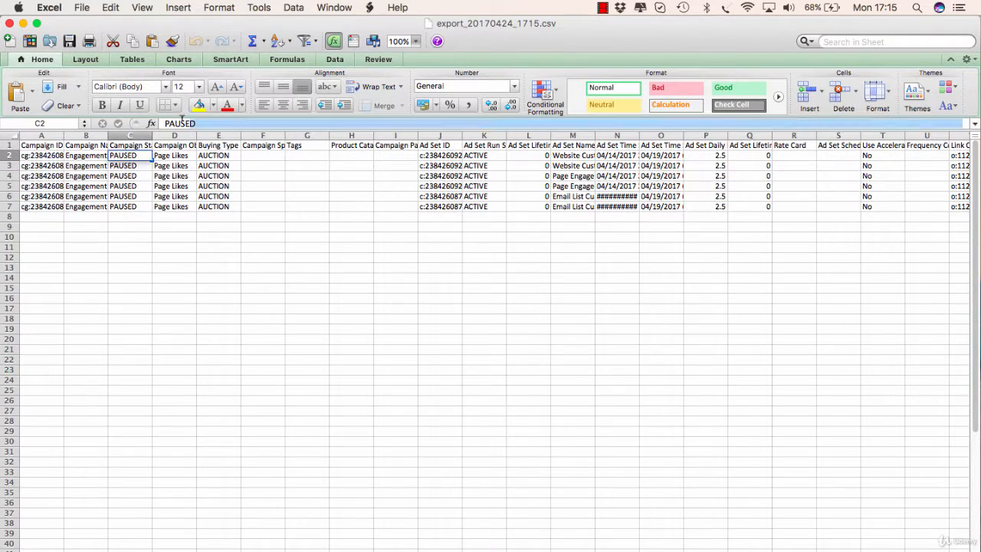
type("a")
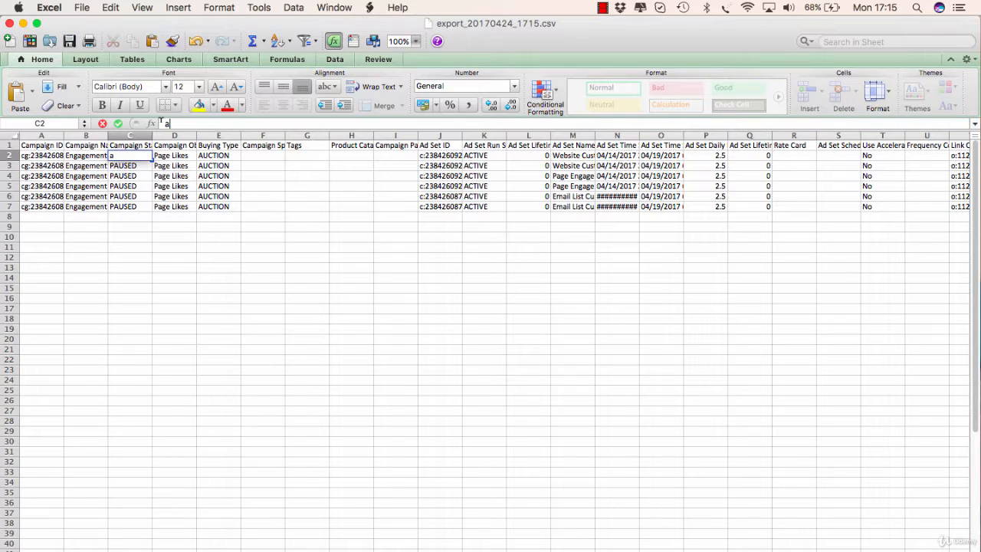
type("c")
key("BackSpace")
key("BackSpace")
type("ACTIVE")
key("Return")
left_click(136, 156)
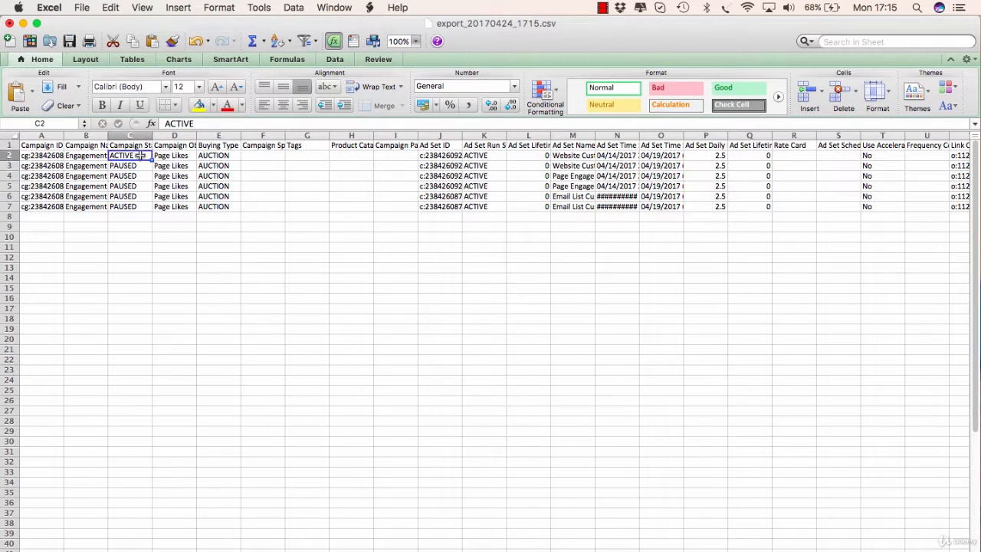
left_click_drag(152, 161, 152, 214)
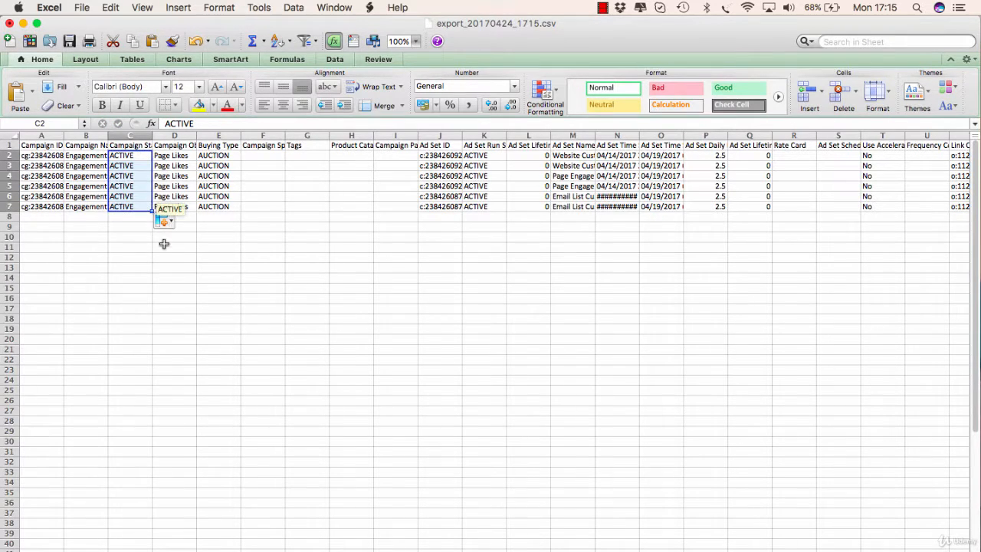
left_click(175, 257)
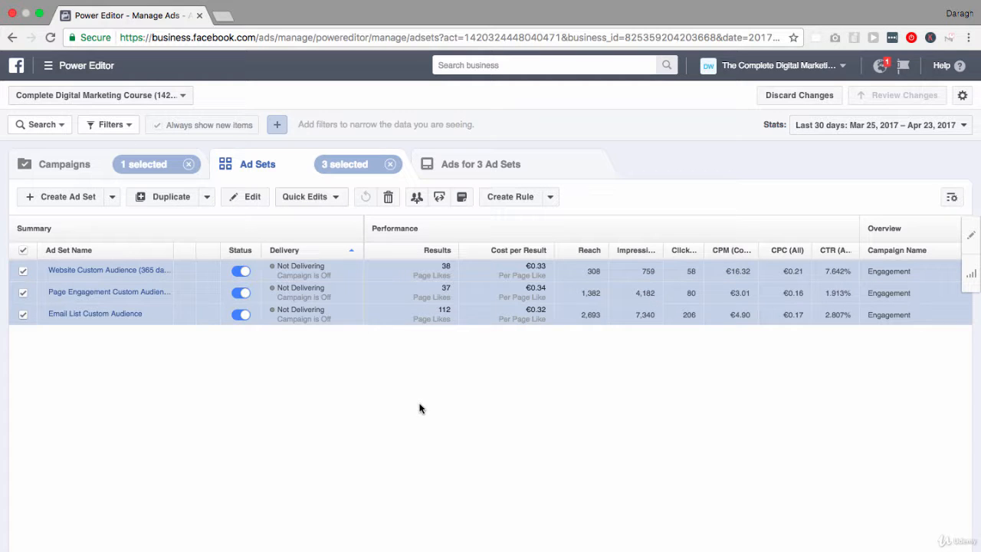
Download the bulk import template from Power Editor and open it in Excel, returning to the exported CSV after viewing it
left_click(440, 201)
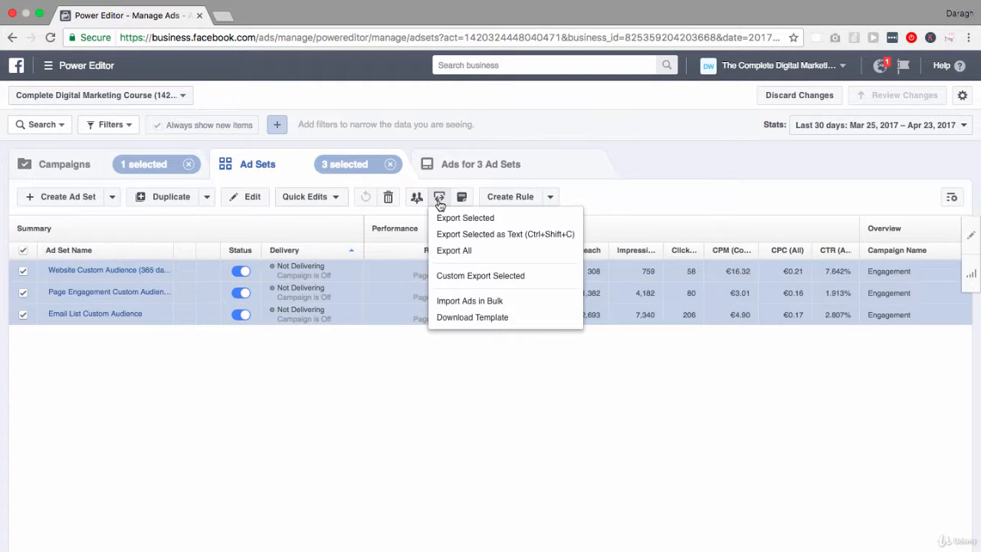
left_click(465, 316)
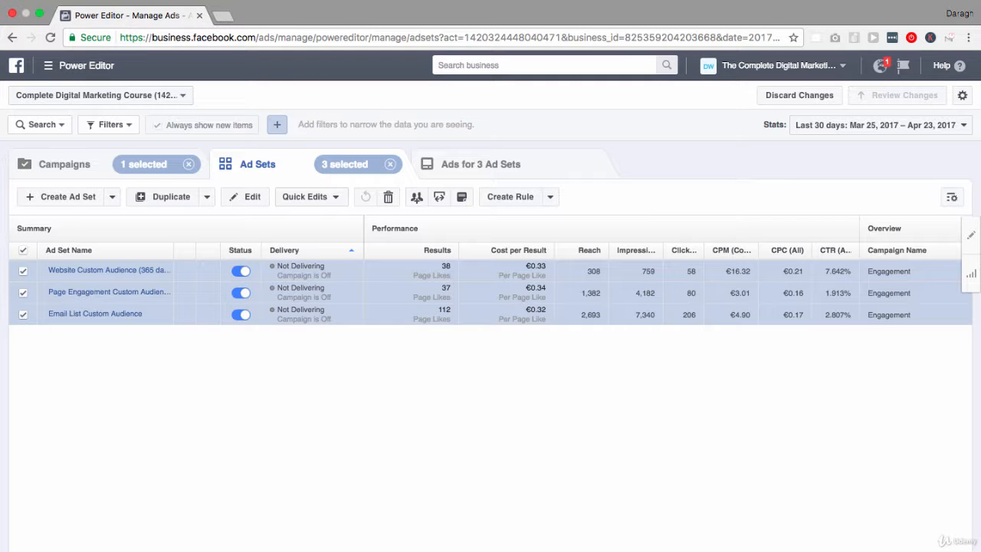
left_click(140, 551)
left_click(163, 544)
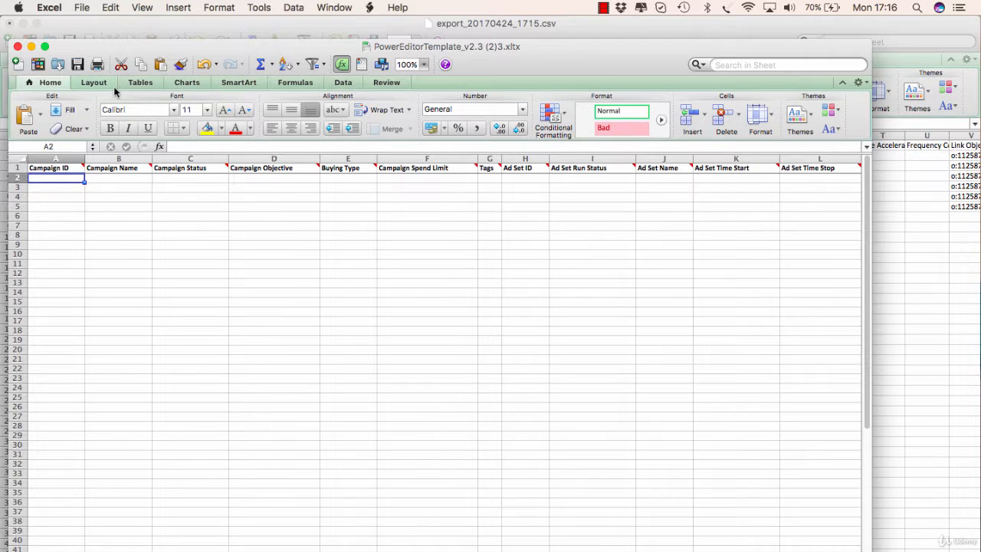
left_click(100, 24)
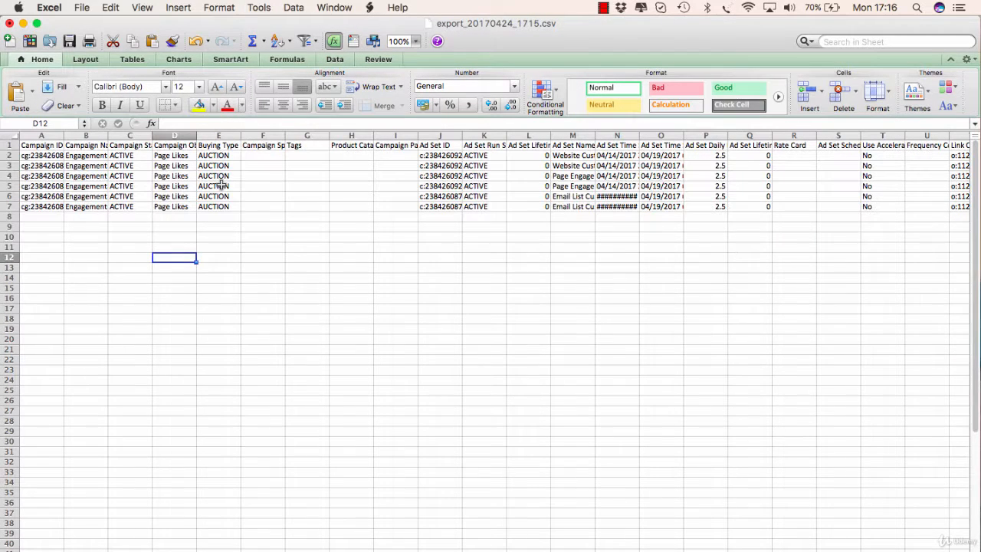